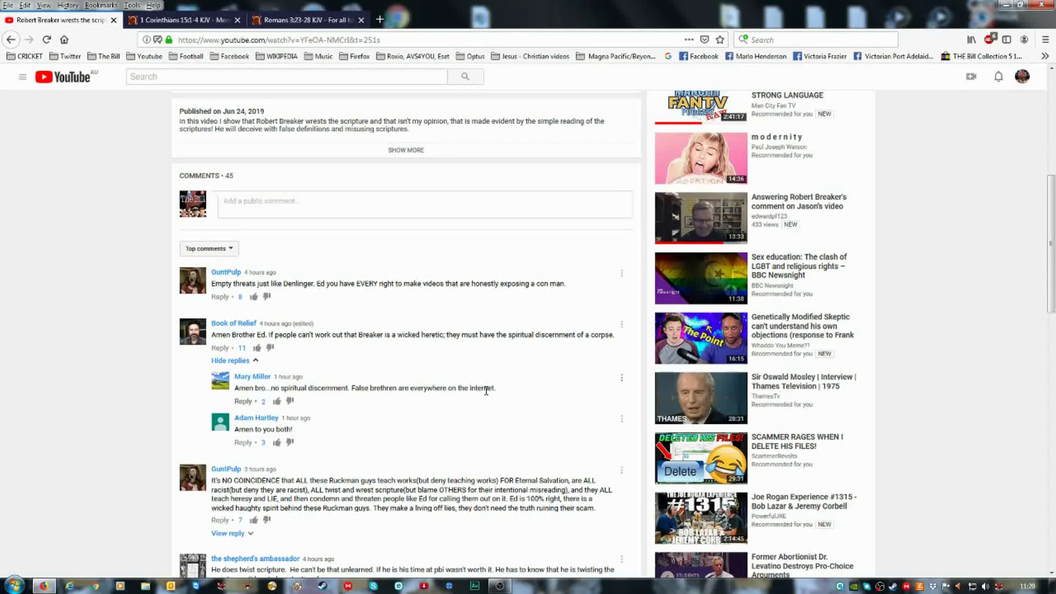
Switch to the Bible Gateway tab showing all four verses of 1 Corinthians 15:1-4 (KJV).
{"action": "left_click", "coordinate": [173, 19]}
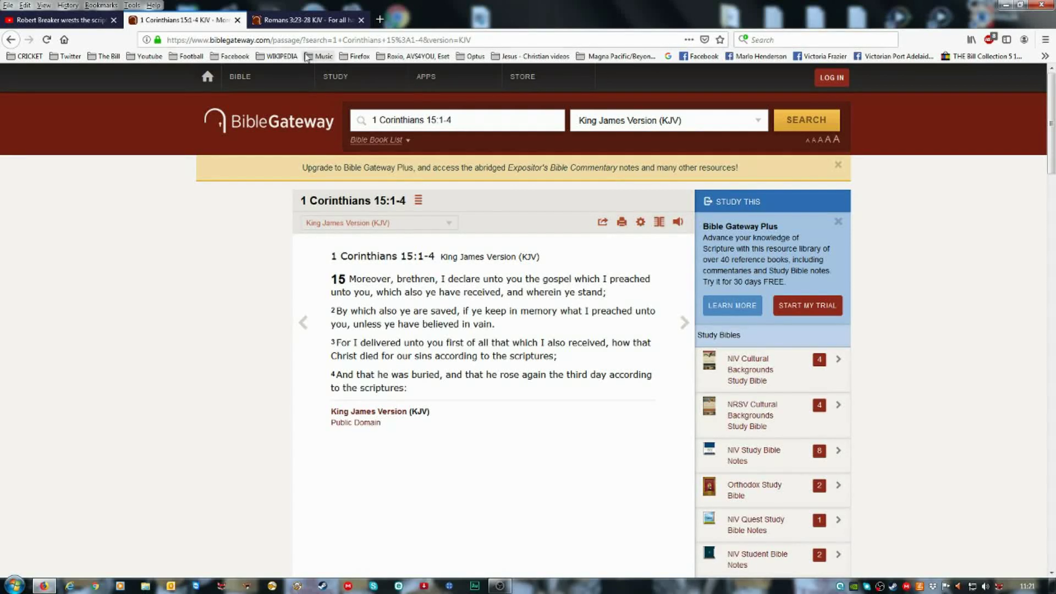
Switch to the Bible Gateway tab showing all six verses of Romans 3:23-28 (KJV).
{"action": "left_click", "coordinate": [301, 20]}
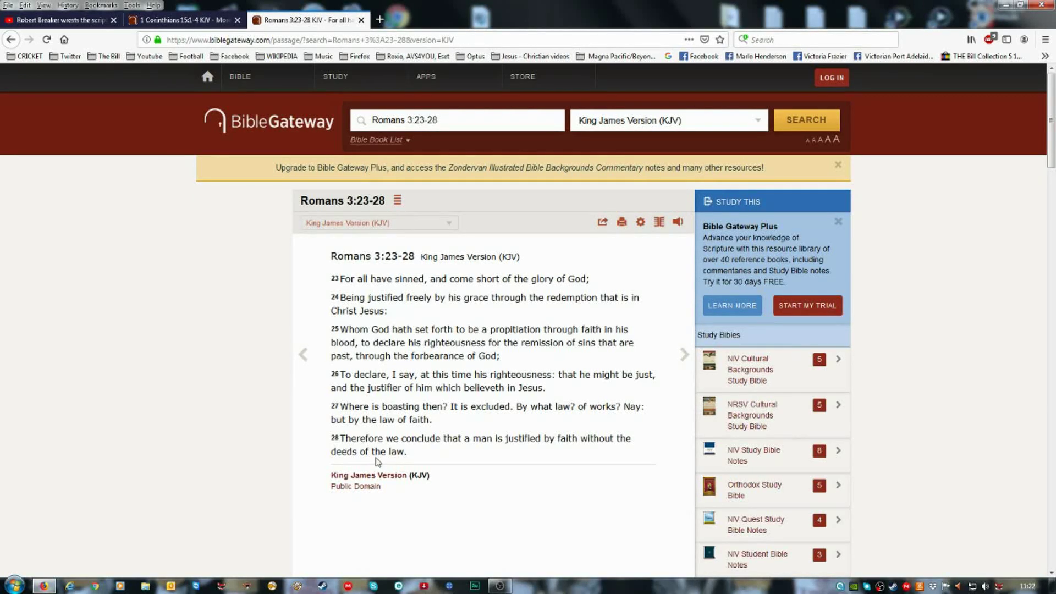
Revisit the YouTube comment thread, then return to the 1 Corinthians 15:1-4 KJV tab.
{"action": "left_click", "coordinate": [81, 20]}
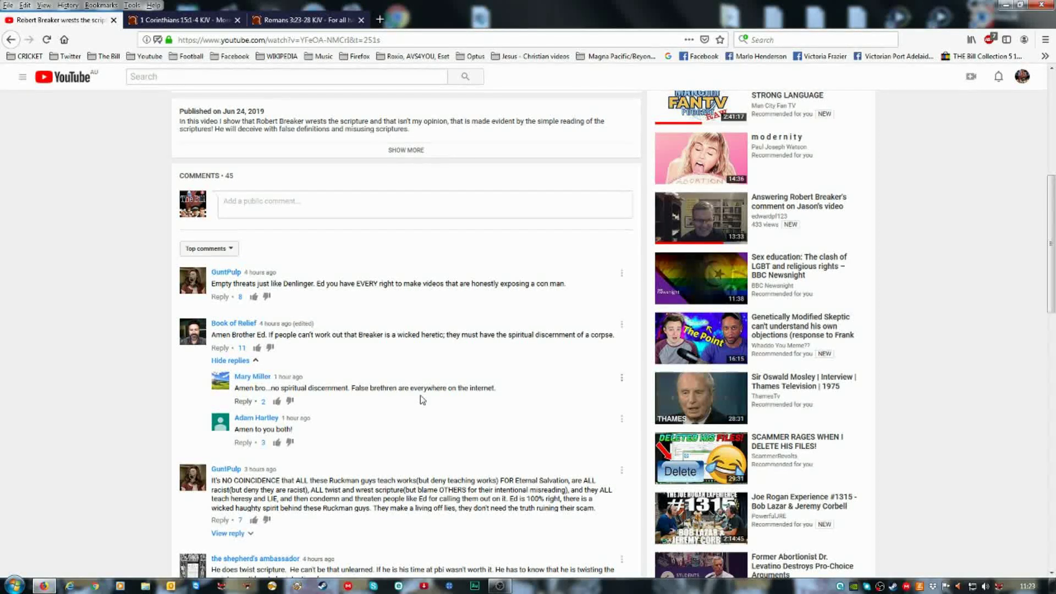
{"action": "left_click", "coordinate": [181, 20]}
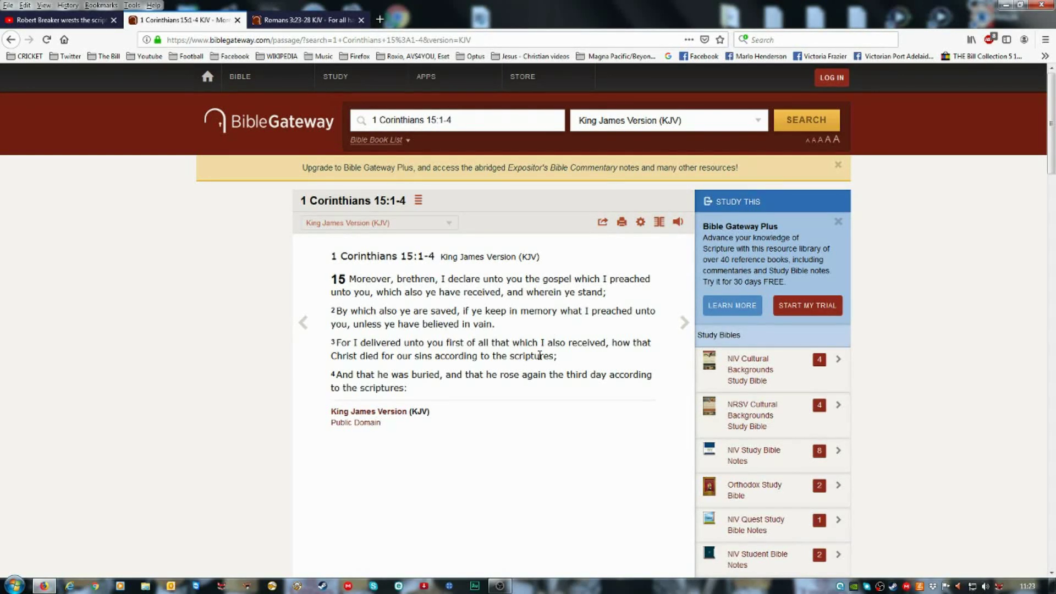
Bring the six-verse Romans 3:23-28 KJV passage back on screen.
{"action": "left_click", "coordinate": [328, 20]}
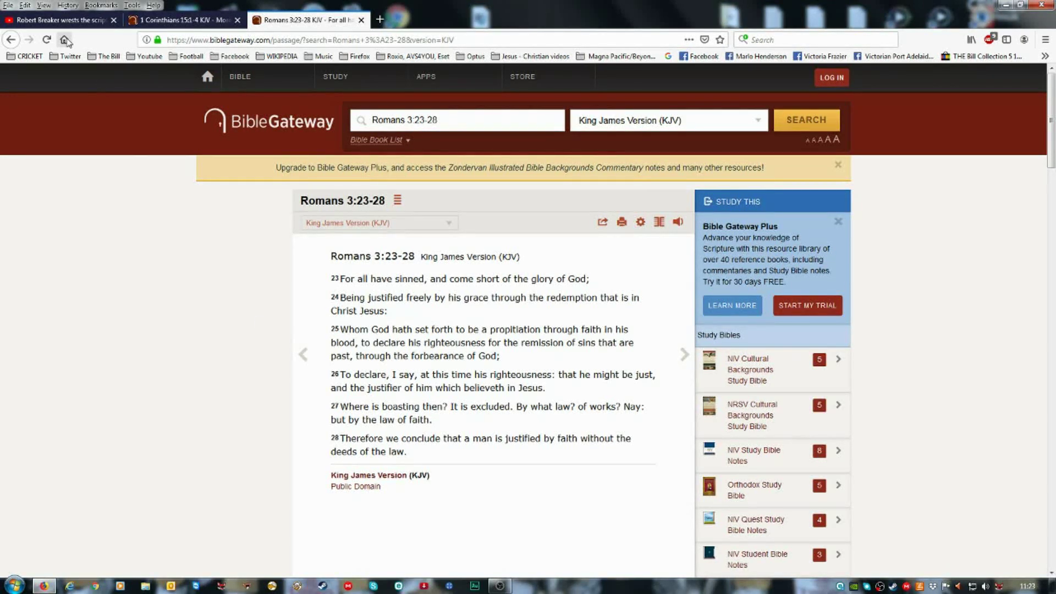
Return to the comment thread on the Robert Breaker YouTube video.
{"action": "left_click", "coordinate": [60, 20]}
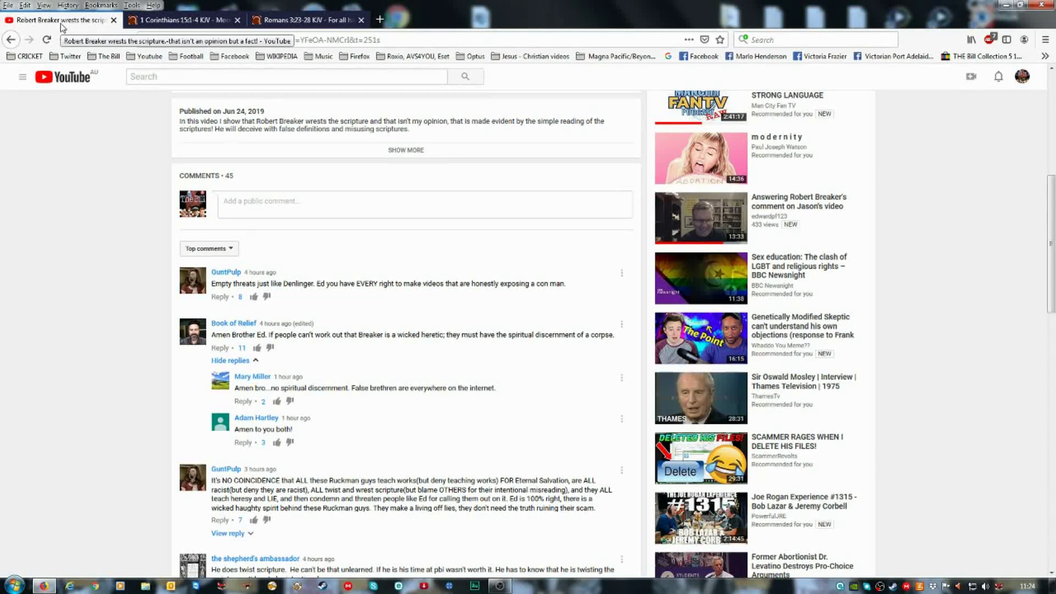
{"action": "left_click", "coordinate": [155, 20]}
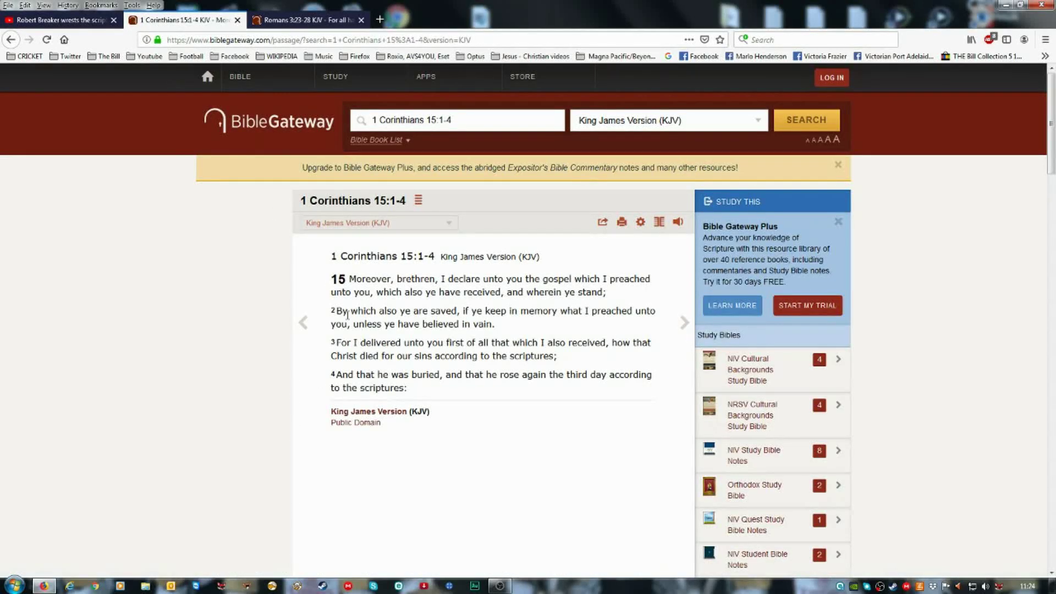